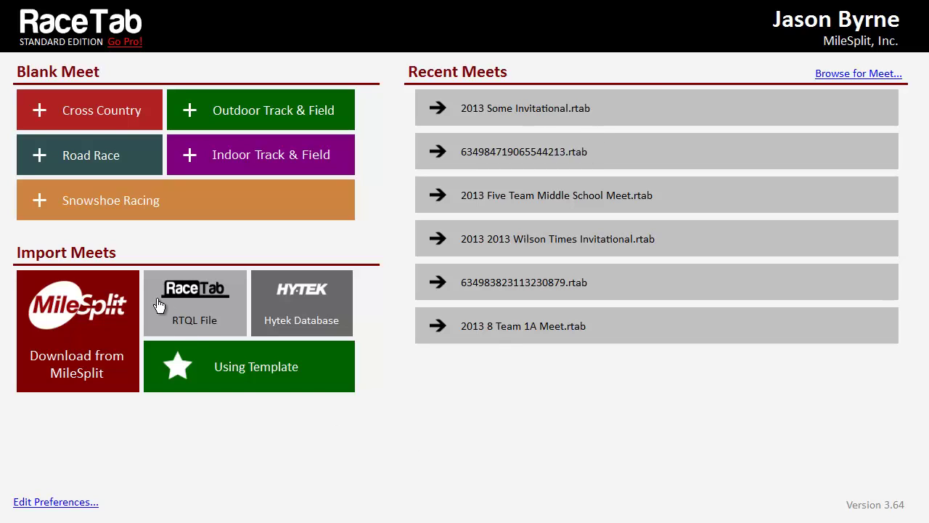
Step: Import the 'northeast newcomer' RaceTab Query Language (*.rtql) file from the desktop as a new meet
left_click(180, 296)
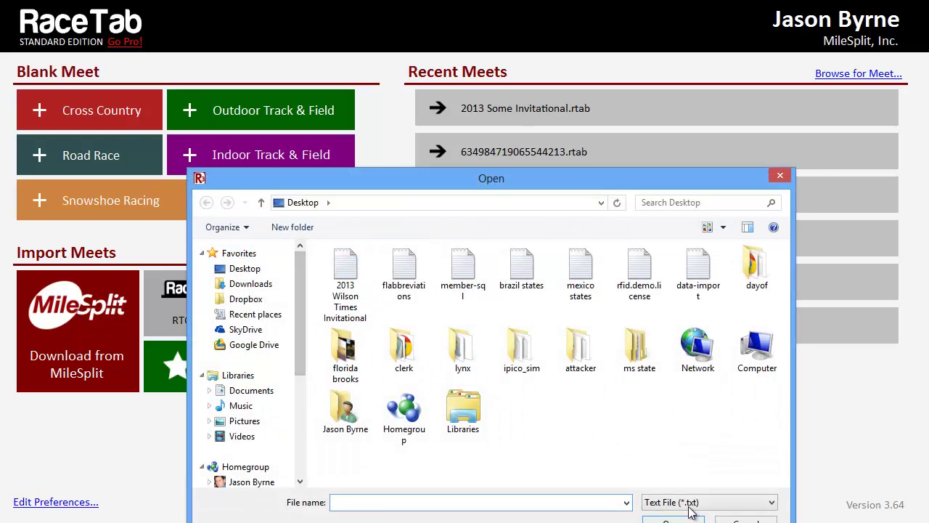
left_click_drag(569, 174, 548, 84)
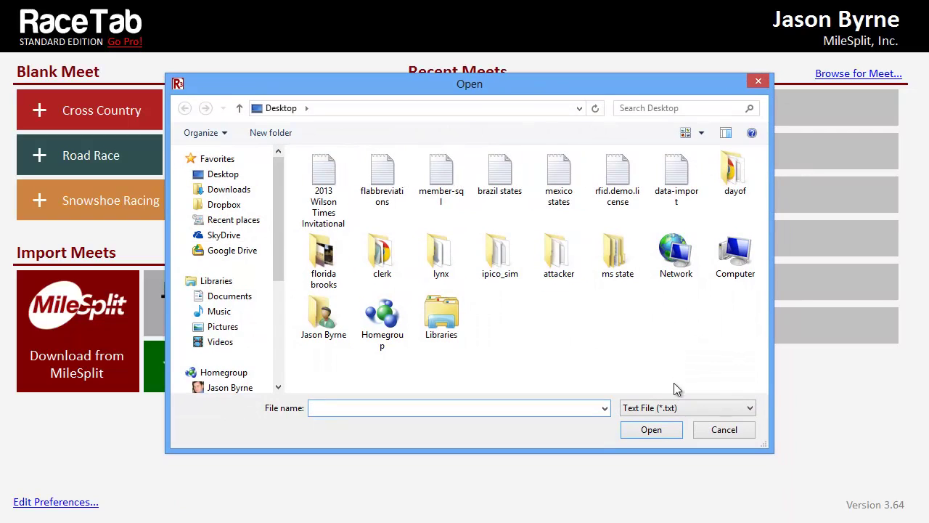
left_click(686, 410)
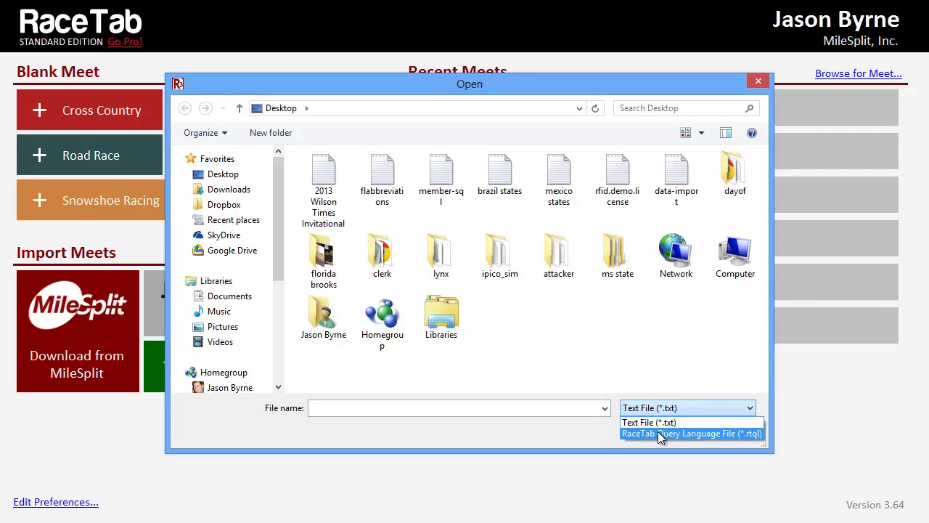
left_click(661, 433)
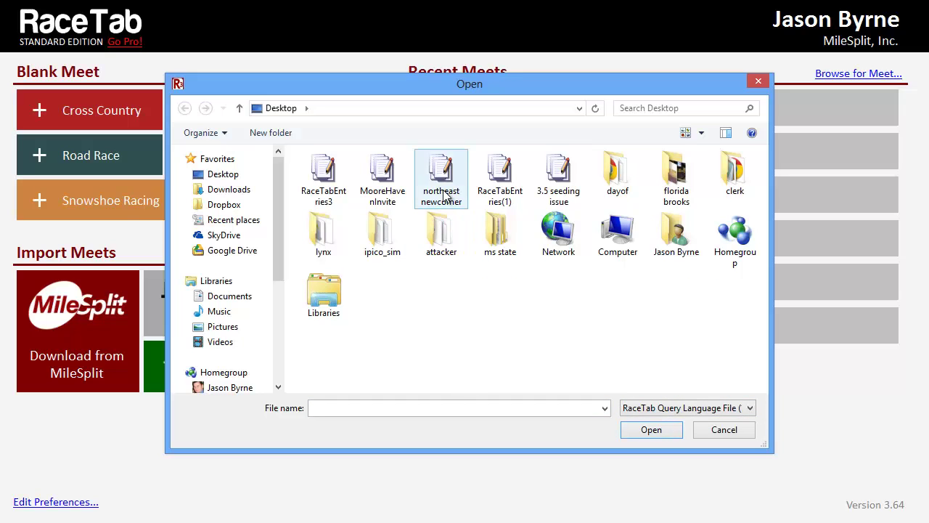
left_click(446, 176)
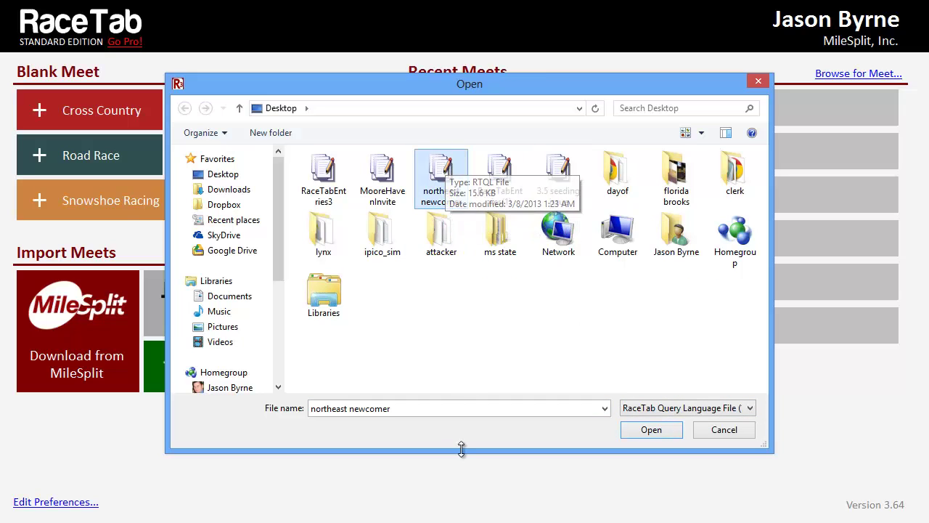
left_click(650, 432)
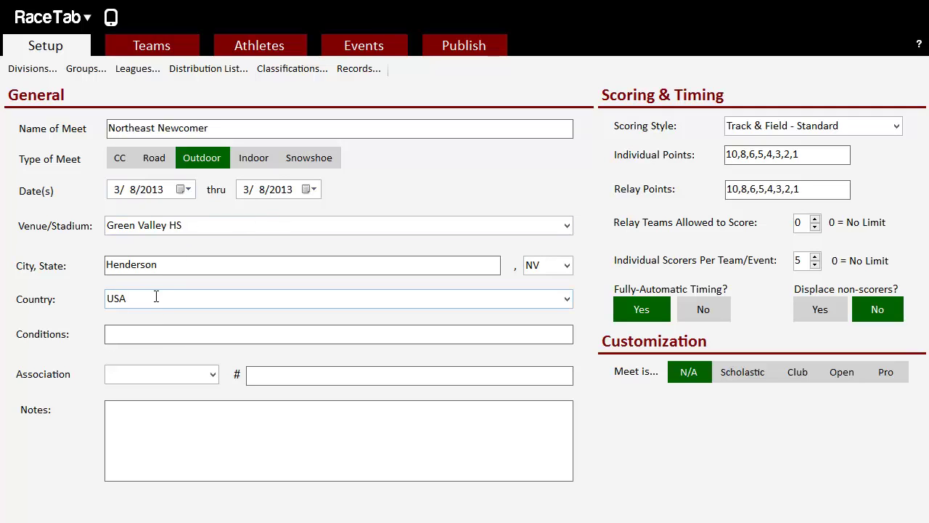
Step: Review the imported Northeast Newcomer meet's Teams and Athletes lists
left_click(185, 51)
left_click(230, 52)
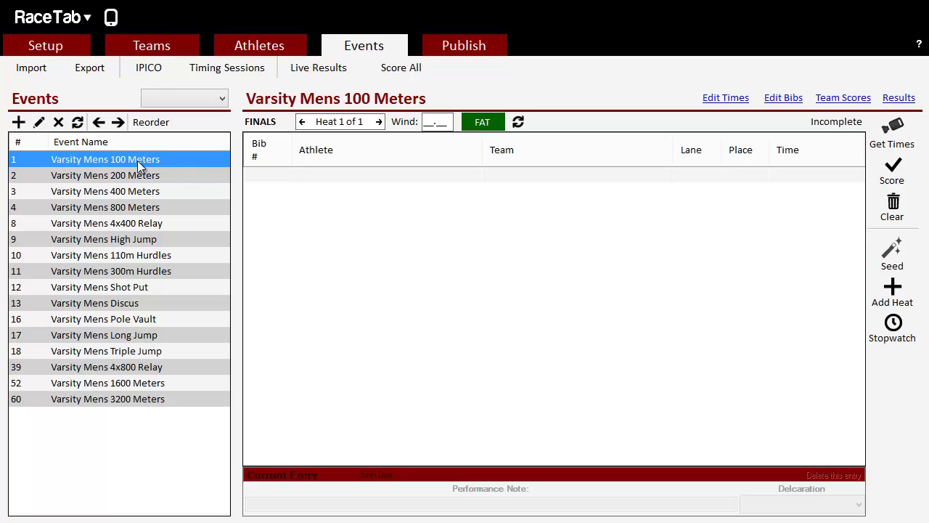
Step: Change the genre of Varsity Mens 100, 200 and 400 Meters from Run to Dash
double_click(138, 162)
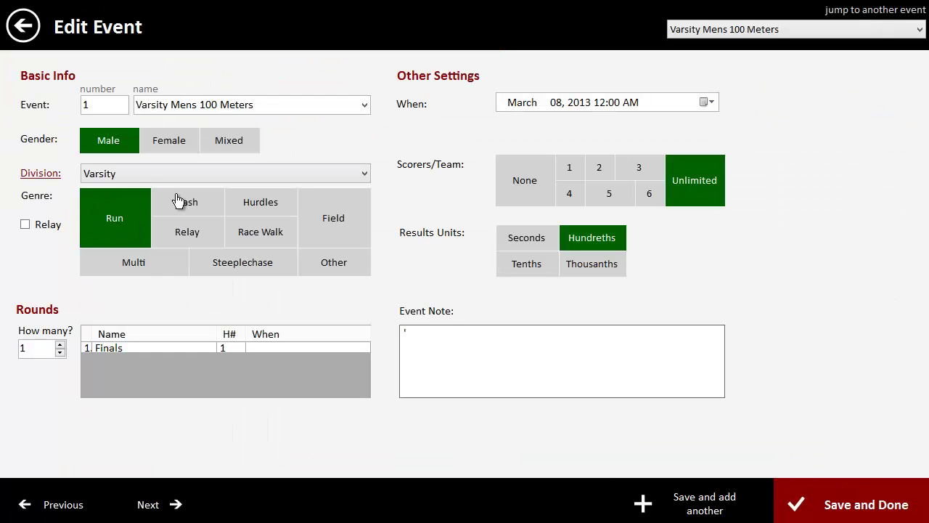
left_click(182, 203)
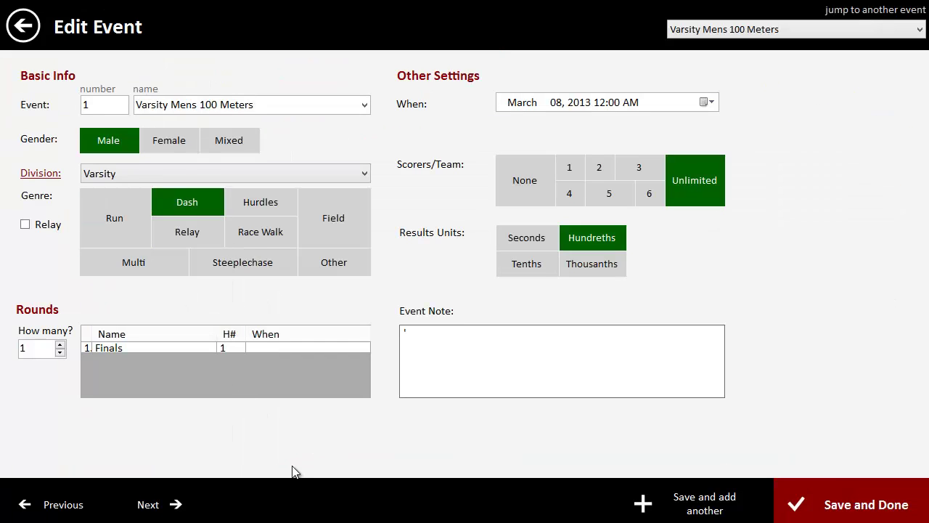
left_click(805, 490)
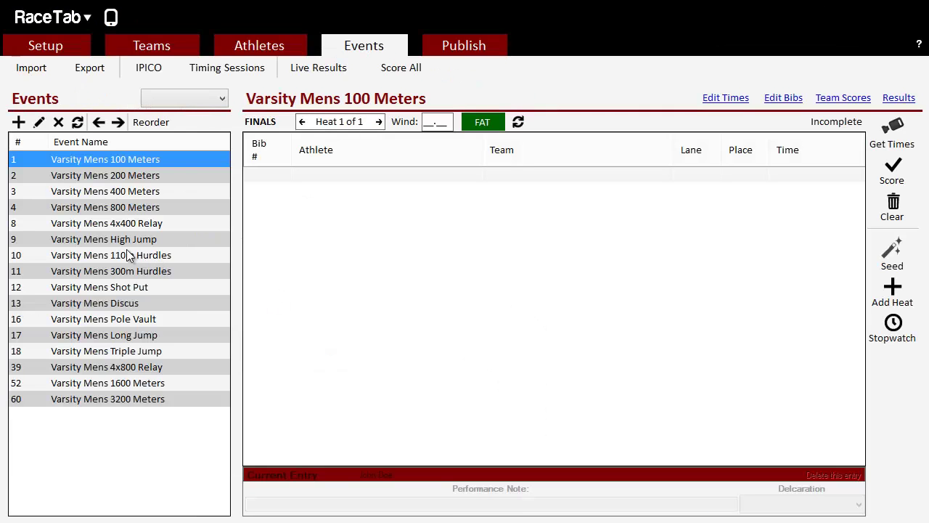
double_click(150, 181)
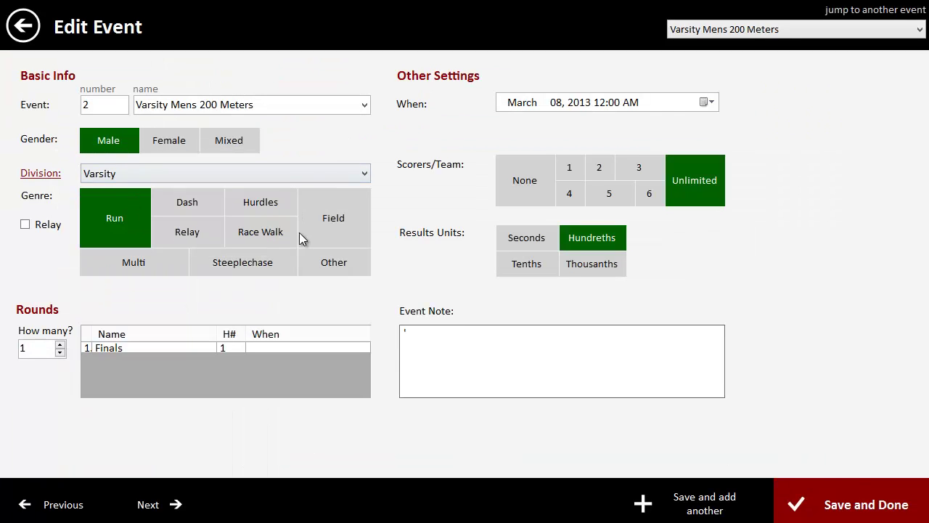
left_click(210, 208)
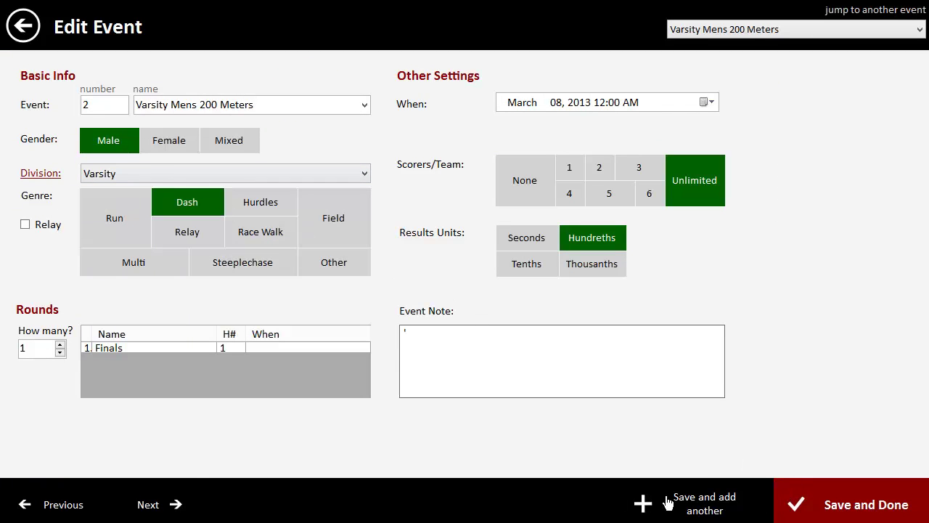
left_click(164, 508)
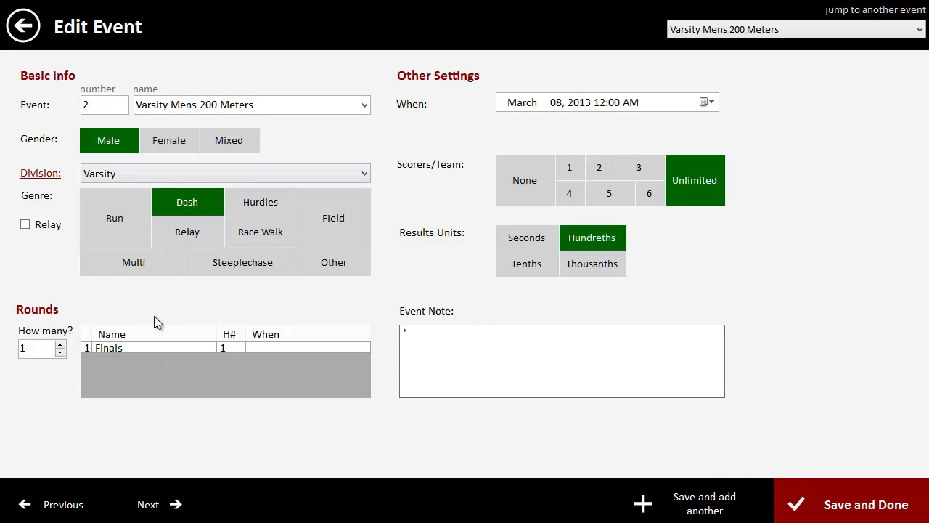
left_click(188, 203)
Step: Step through the 800 Meters, relay, jump, hurdle and throw events to Pole Vault
left_click(156, 502)
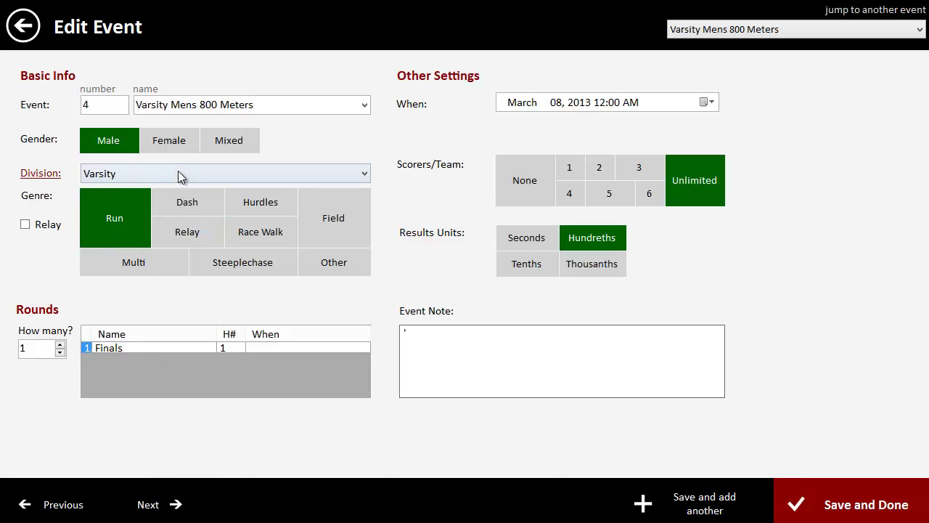
left_click(151, 506)
left_click(151, 506)
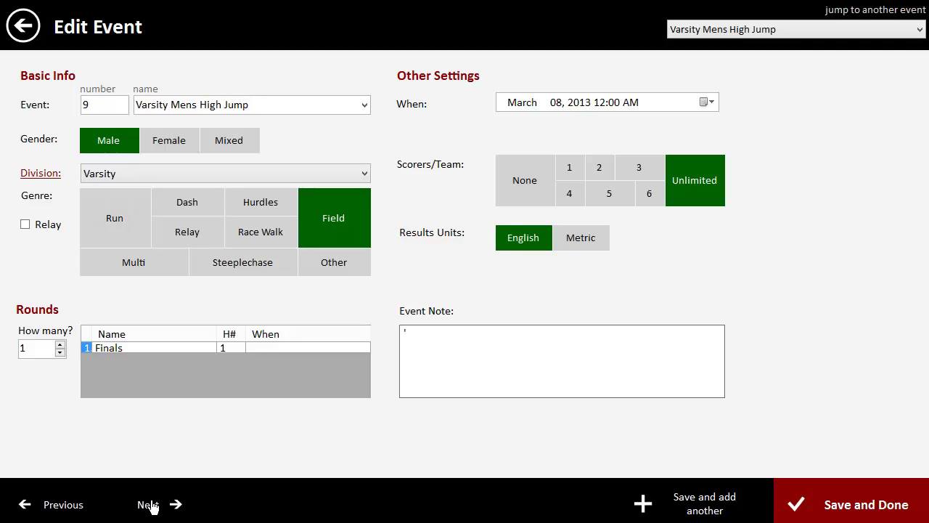
left_click(151, 506)
left_click(151, 506)
left_click(151, 506)
left_click(151, 506)
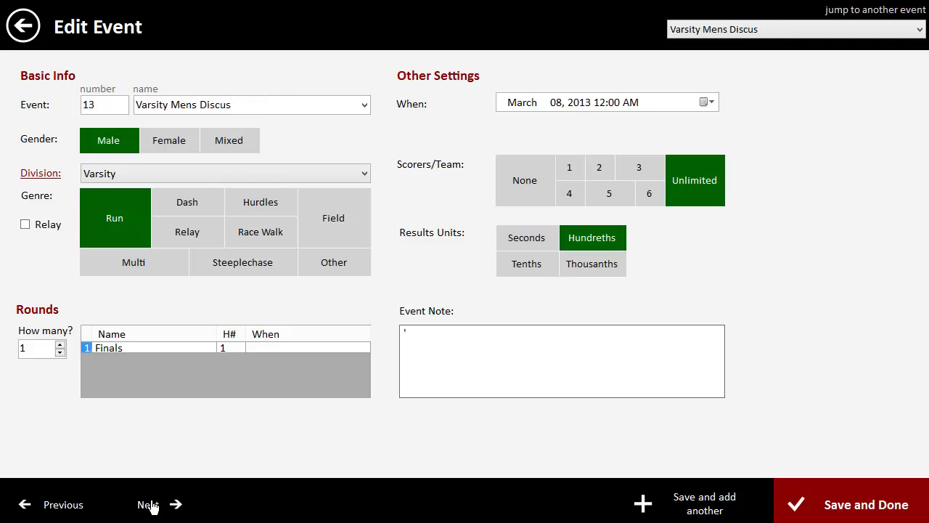
left_click(151, 506)
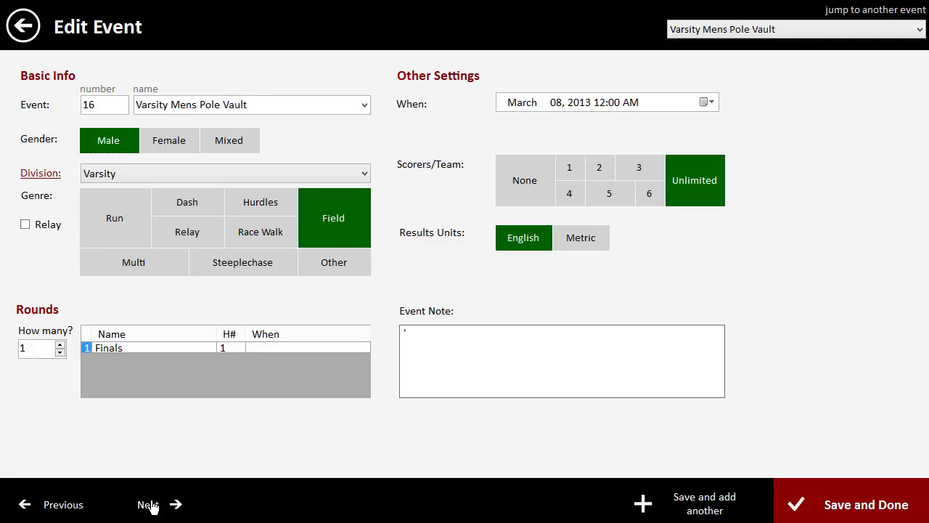
Step: Return to Varsity Mens Discus and set its genre to Field
left_click(83, 508)
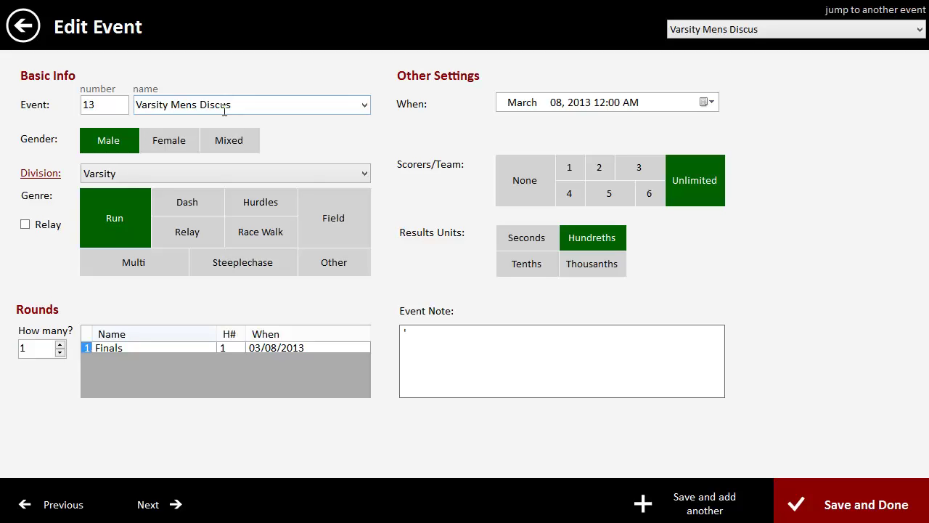
left_click(353, 230)
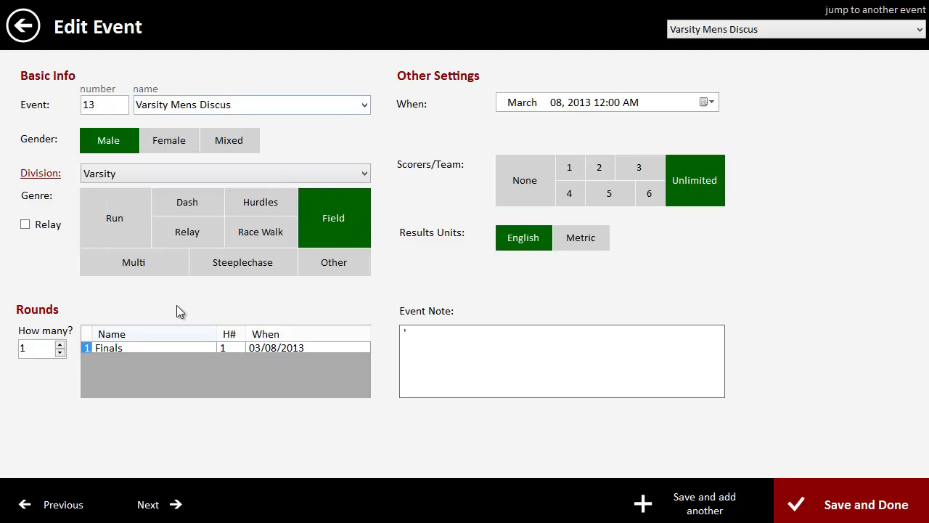
left_click(161, 507)
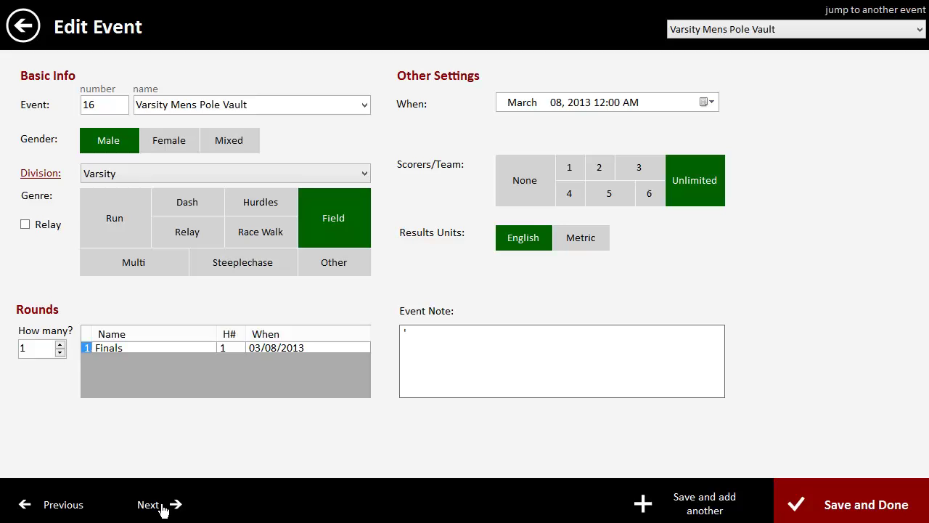
Step: Check the remaining events, Long Jump through 3200 Meters, wrapping around to 200 Meters
left_click(162, 510)
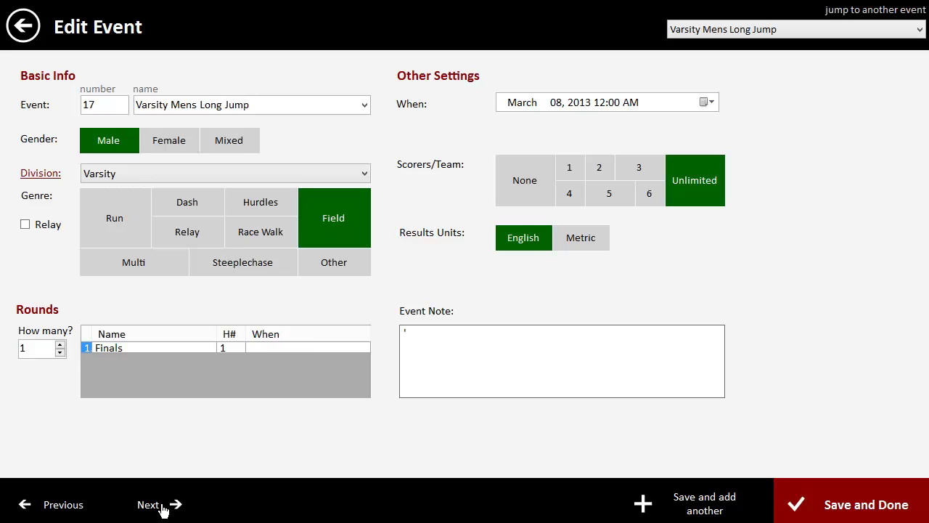
left_click(163, 510)
left_click(162, 511)
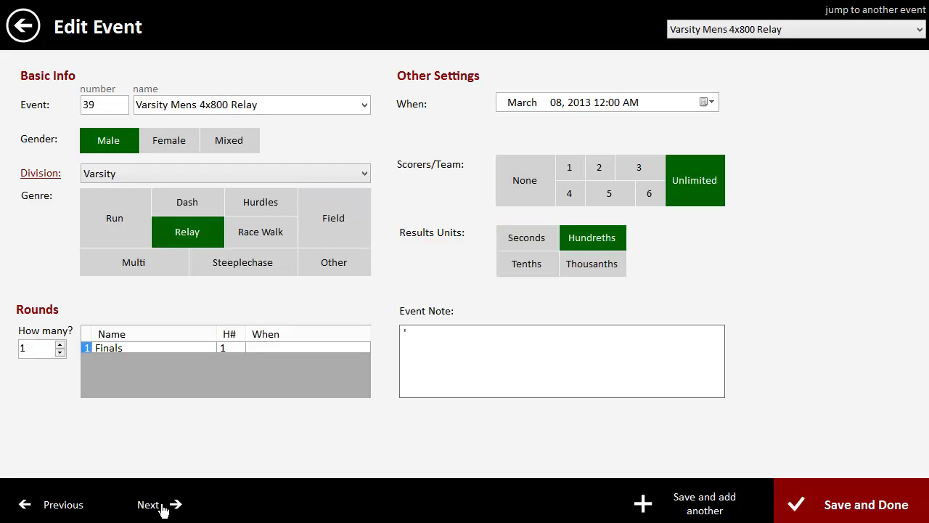
left_click(162, 510)
left_click(163, 510)
left_click(162, 510)
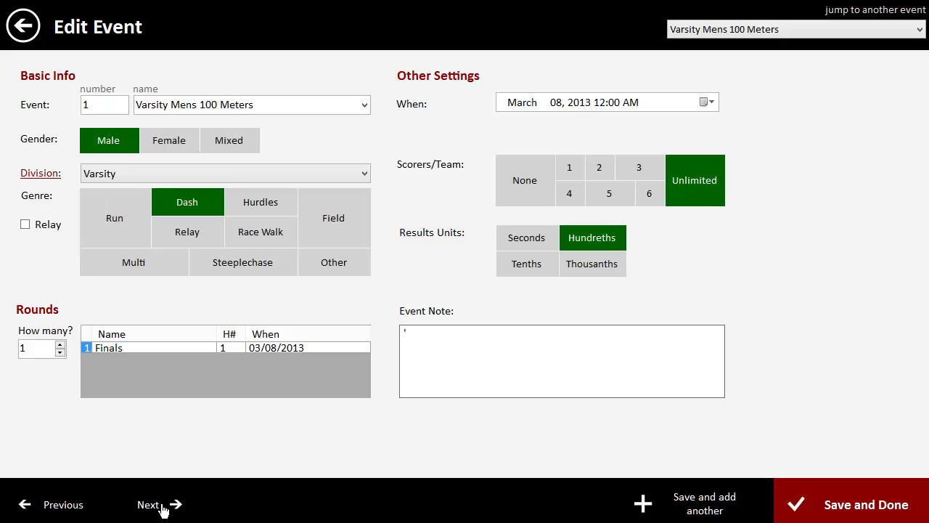
left_click(163, 511)
Step: On the Events list, switch to All Heats and show the Varsity Mens 100 Meters entered athletes
left_click(22, 25)
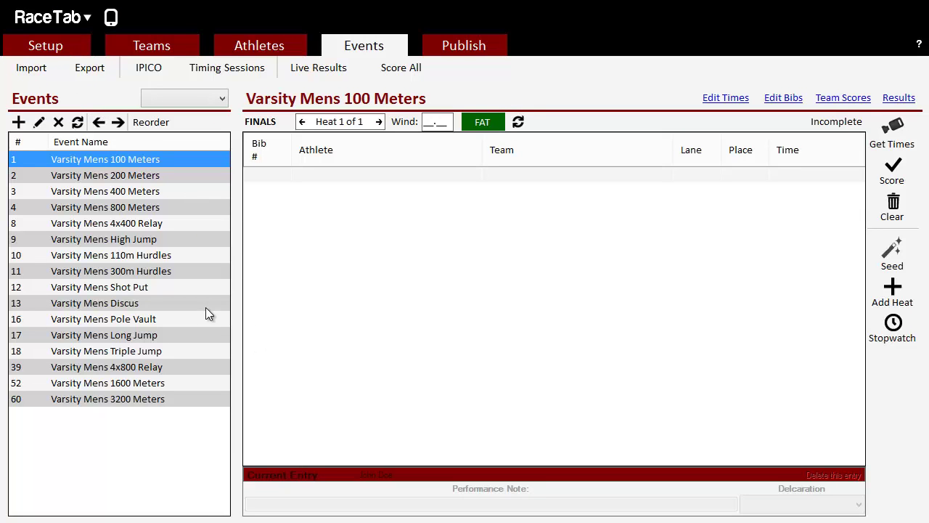
left_click(151, 230)
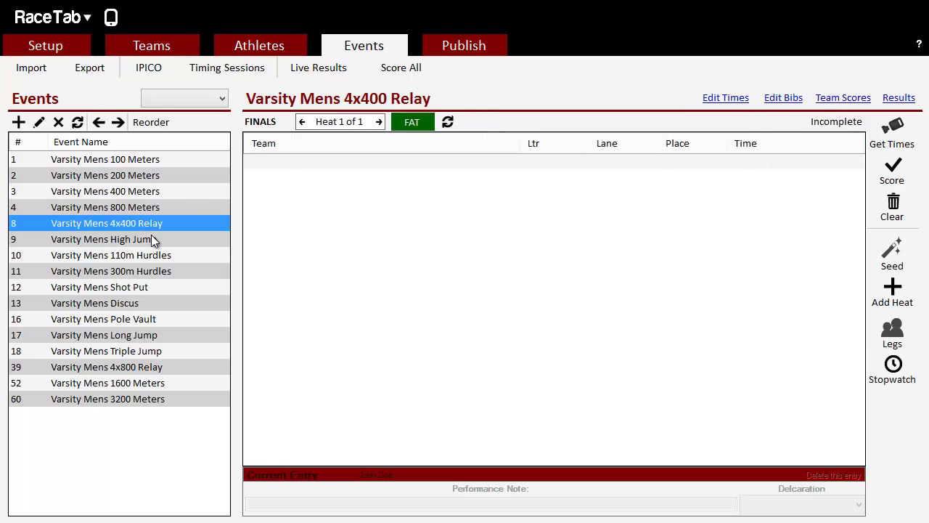
left_click(302, 121)
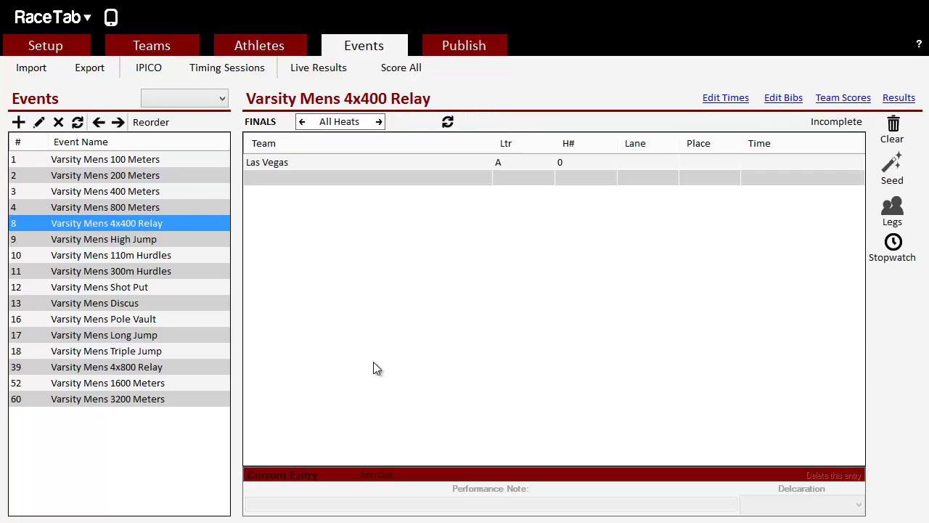
left_click(130, 161)
left_click(303, 122)
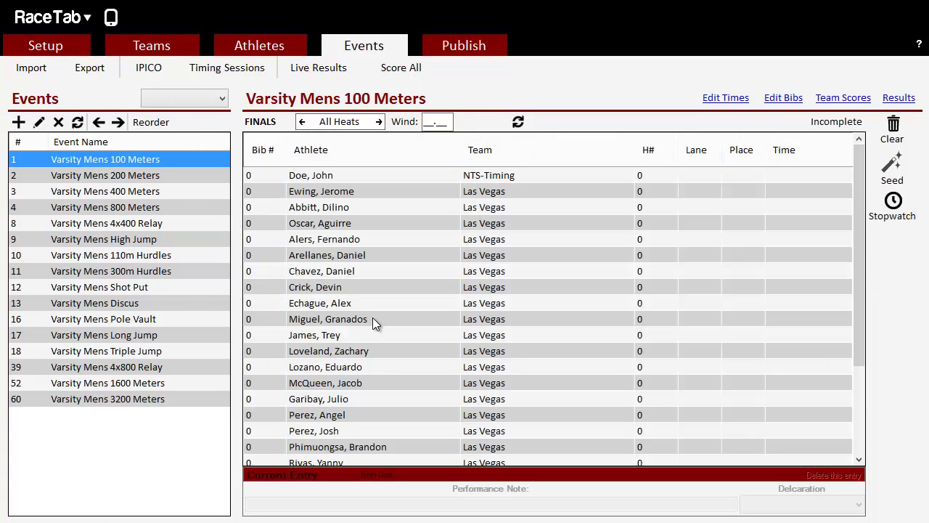